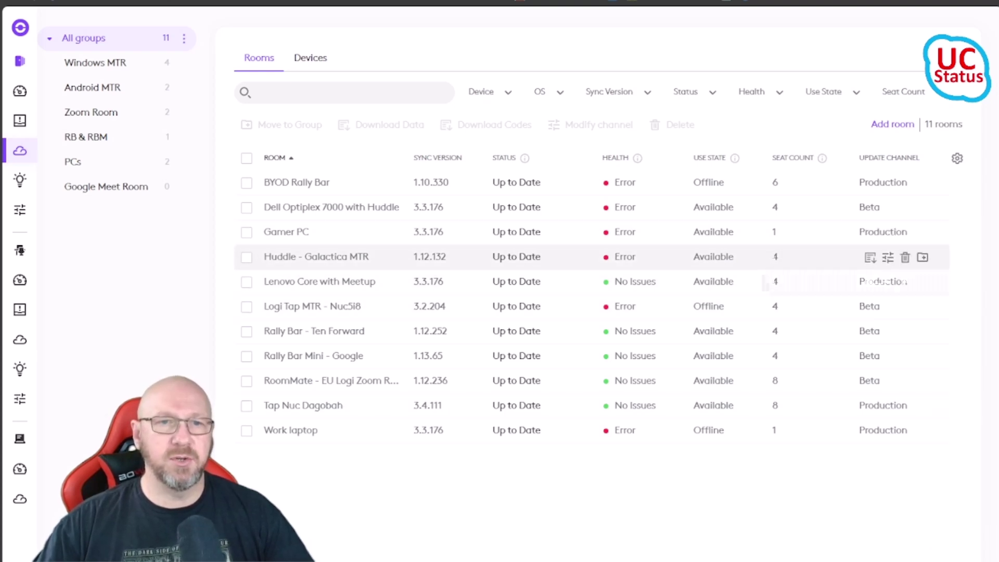
Open the Huddle - Galactica MTR room and select its Rally Bar Huddle device
click(333, 263)
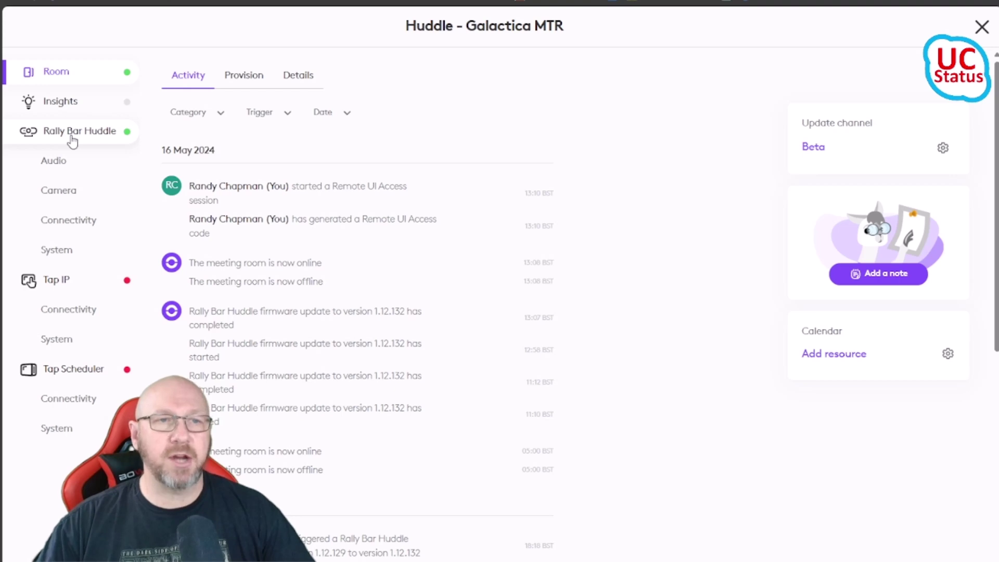
click(91, 136)
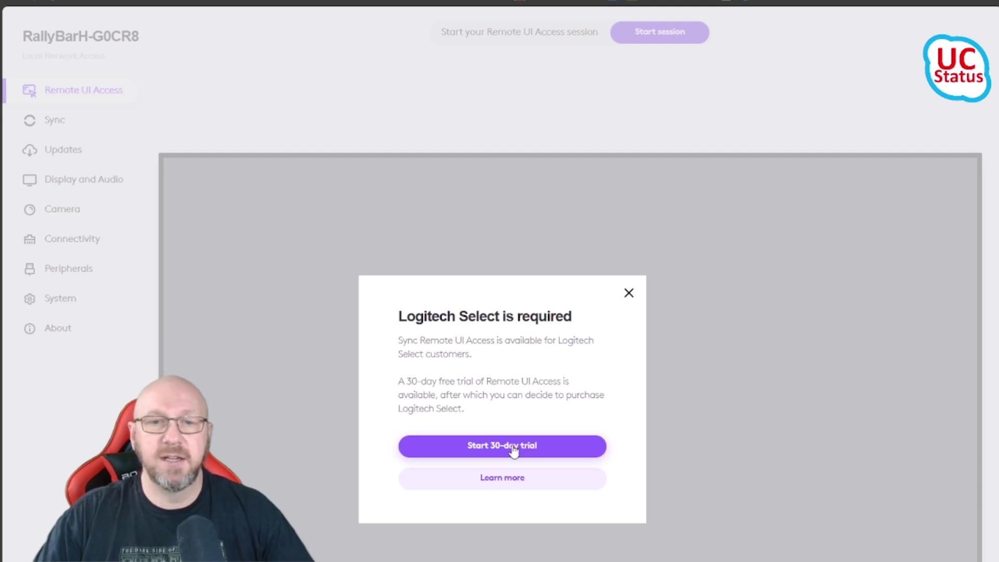
Start the 30-day Logitech Select trial to begin Remote UI Access on RallyBarH-G0CR8
click(513, 450)
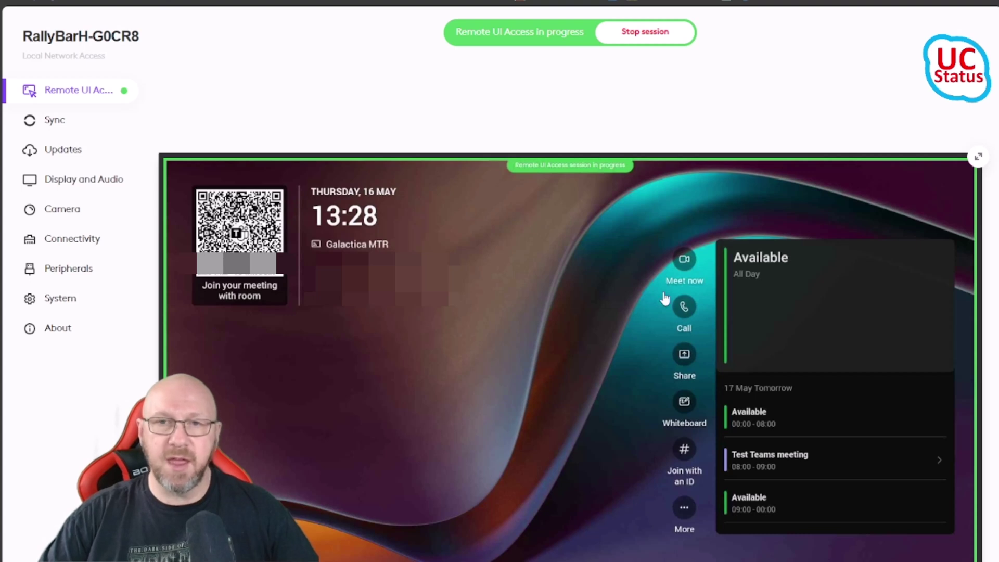
Run a Meet now call on the room device, then dismiss the call-quality rating
click(684, 264)
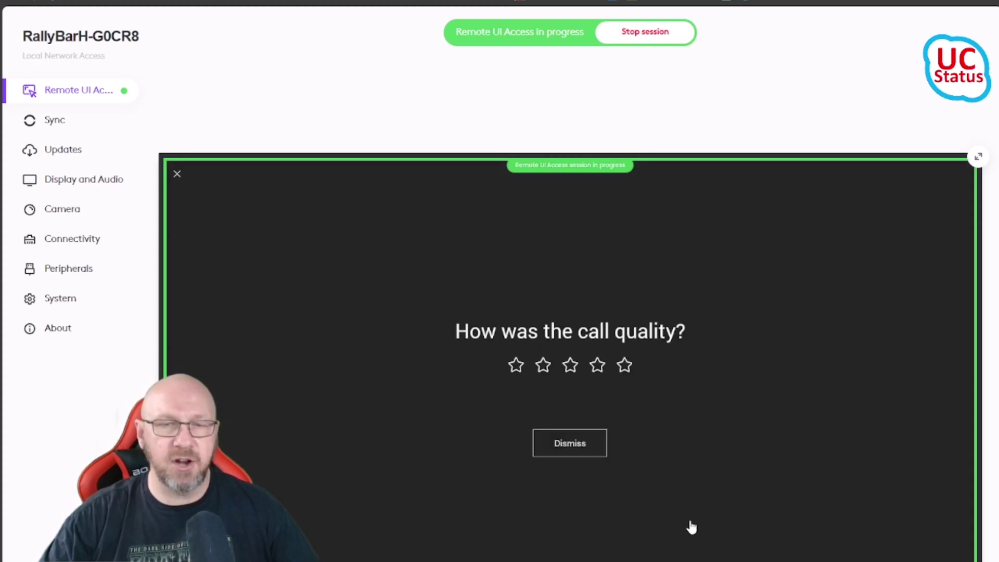
click(279, 286)
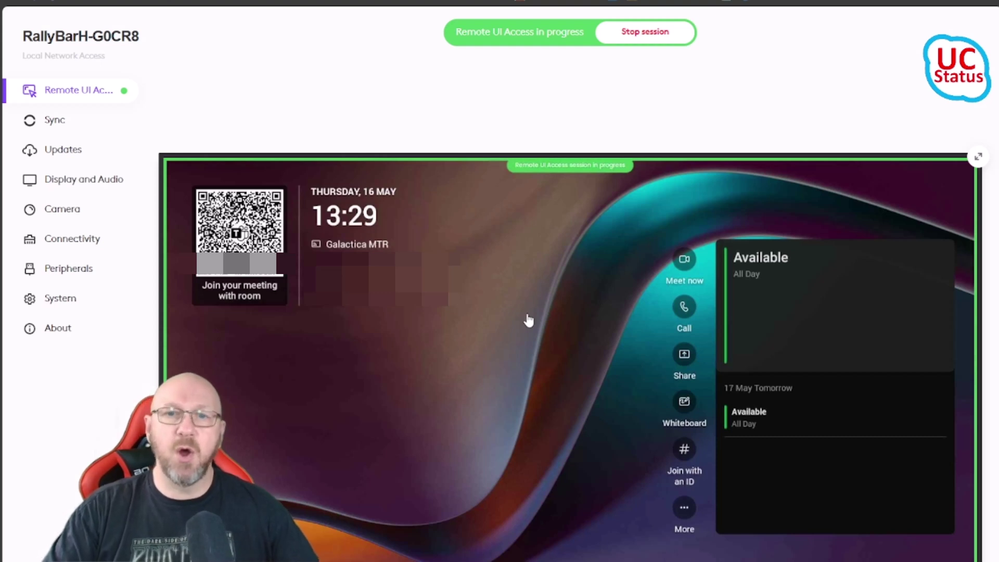
Navigate to More > Settings > Device settings > Admin settings on the remote screen
click(684, 513)
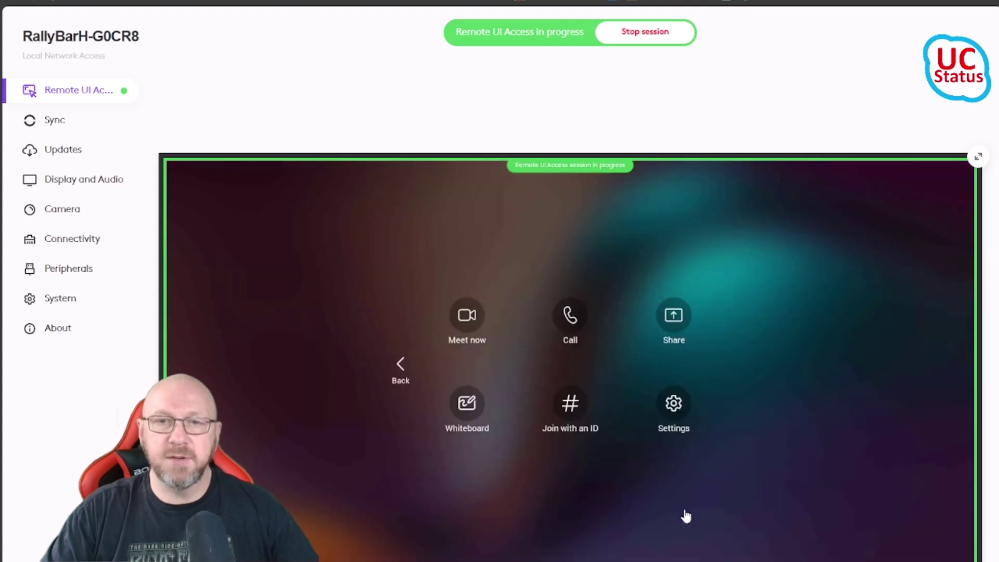
click(674, 413)
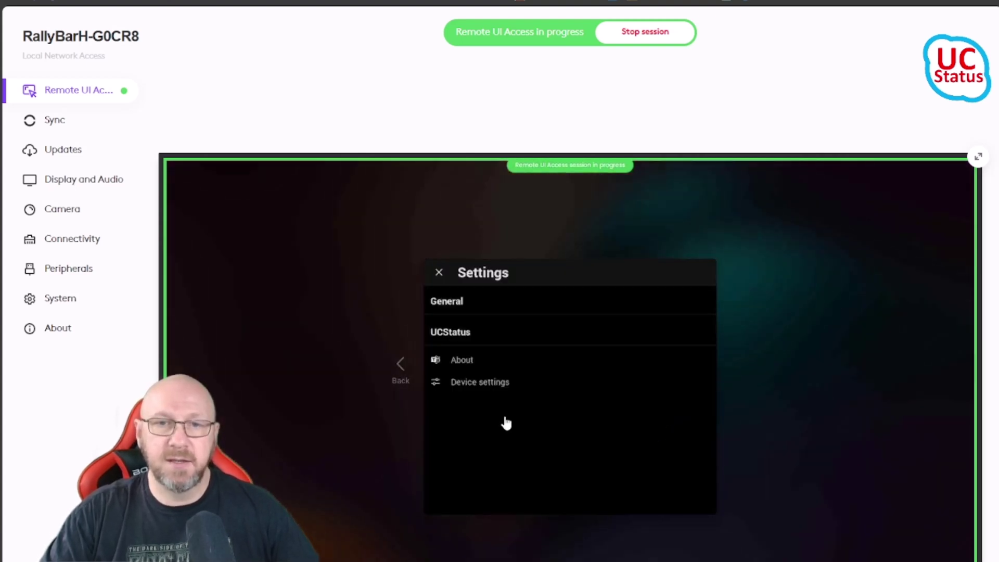
click(500, 386)
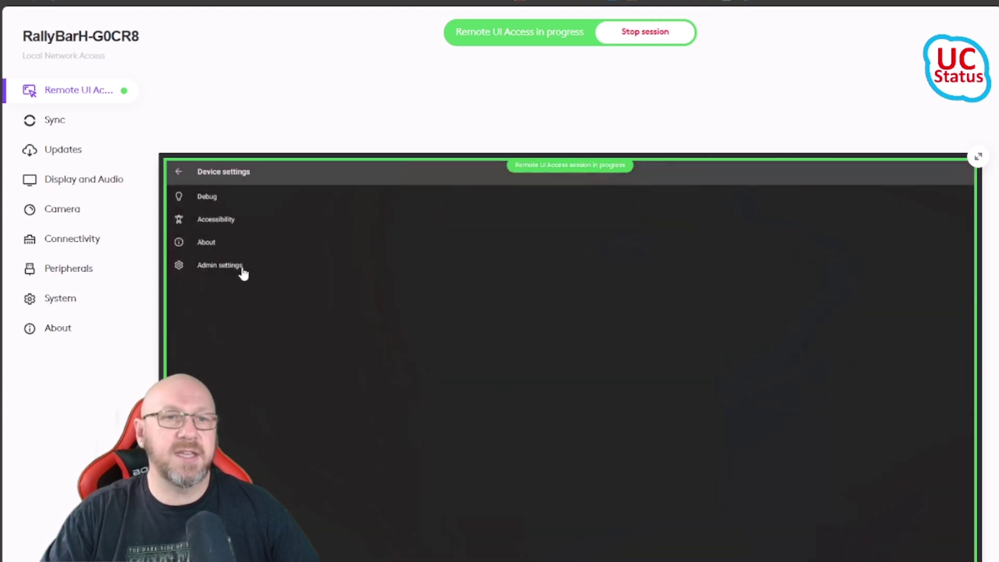
click(240, 267)
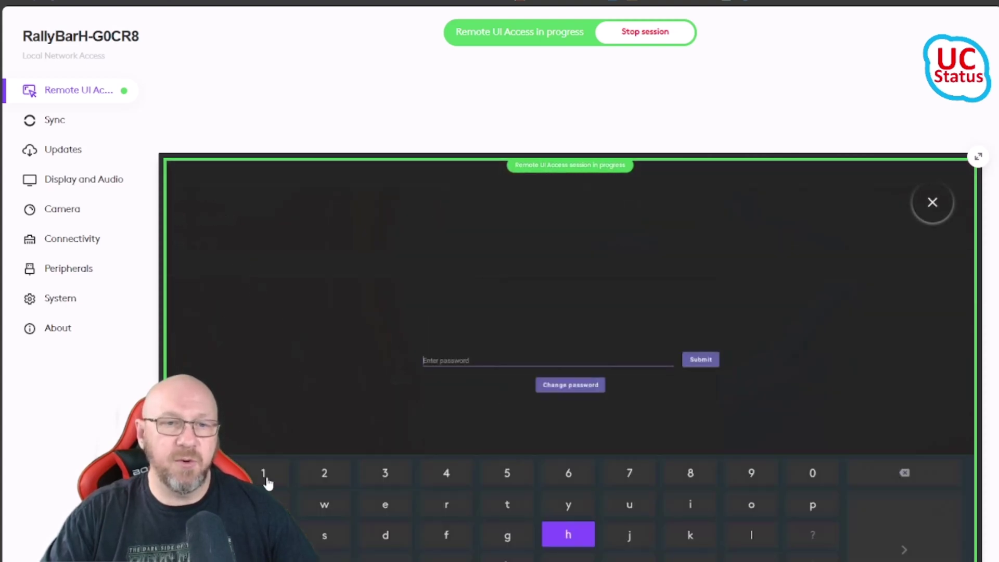
Enter and submit the admin password, then open the System settings page
click(263, 474)
click(324, 473)
click(403, 475)
click(446, 475)
click(520, 475)
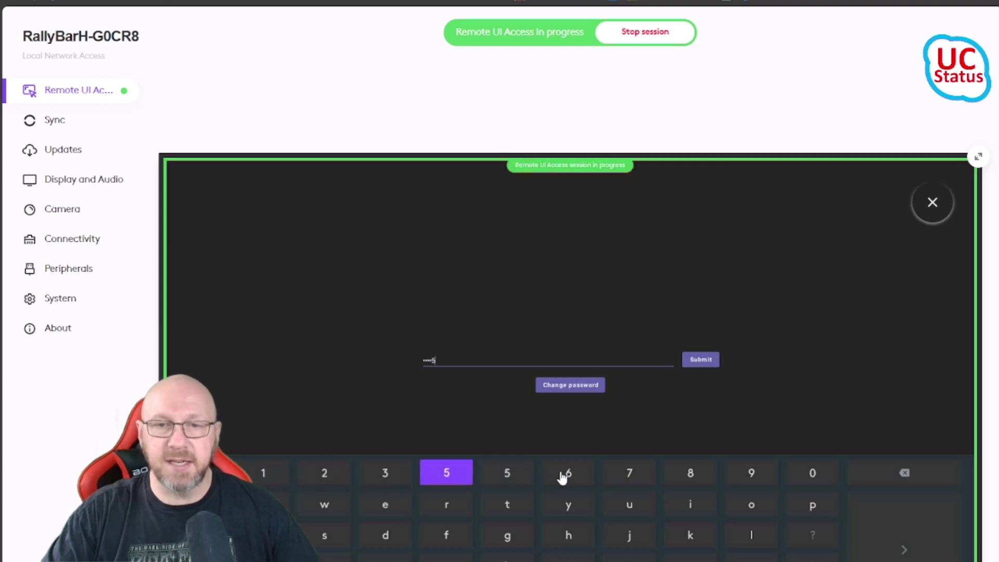
click(702, 360)
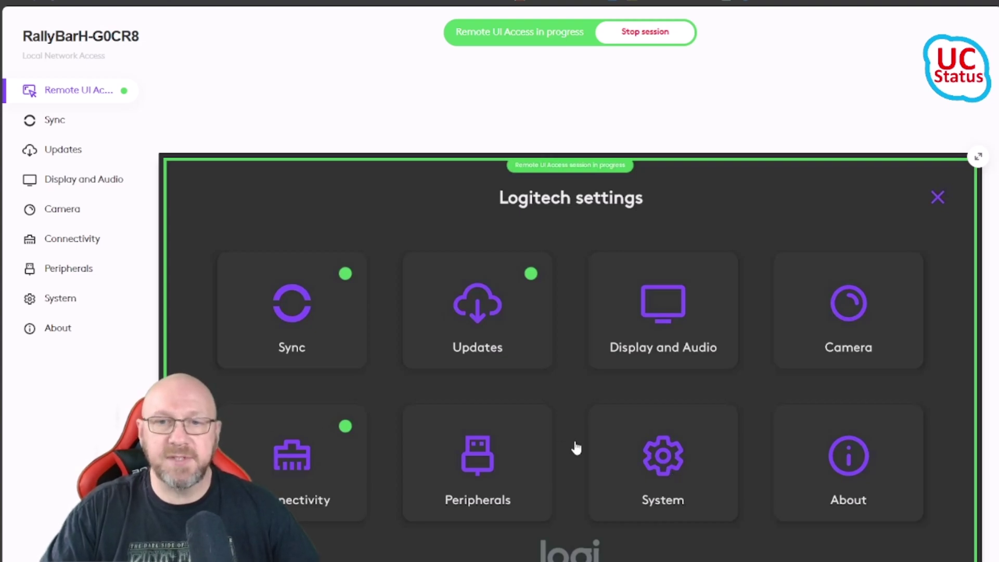
click(672, 483)
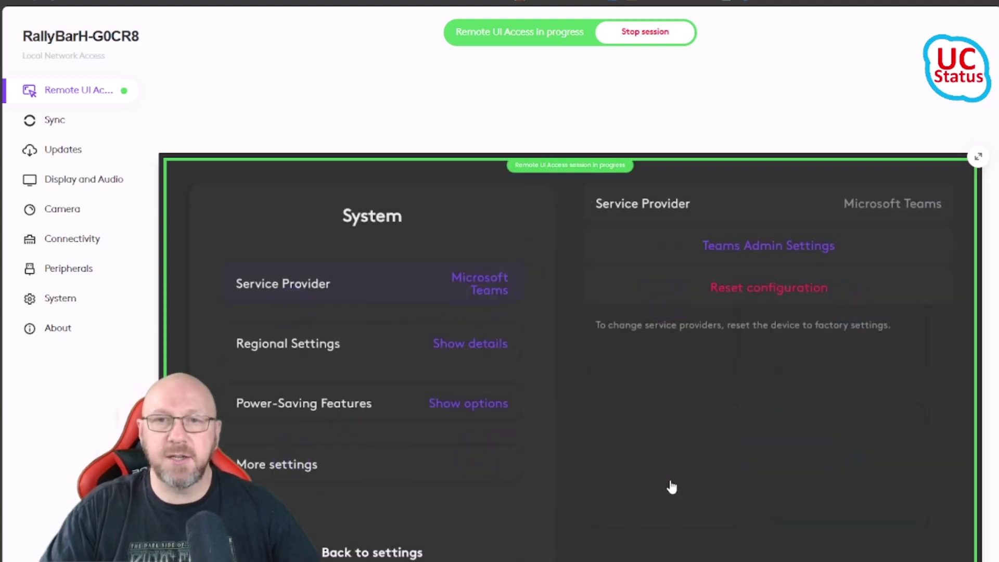
Review Teams Admin Settings > General toggles and the 02:00–03:00 maintenance window, then close it
click(800, 255)
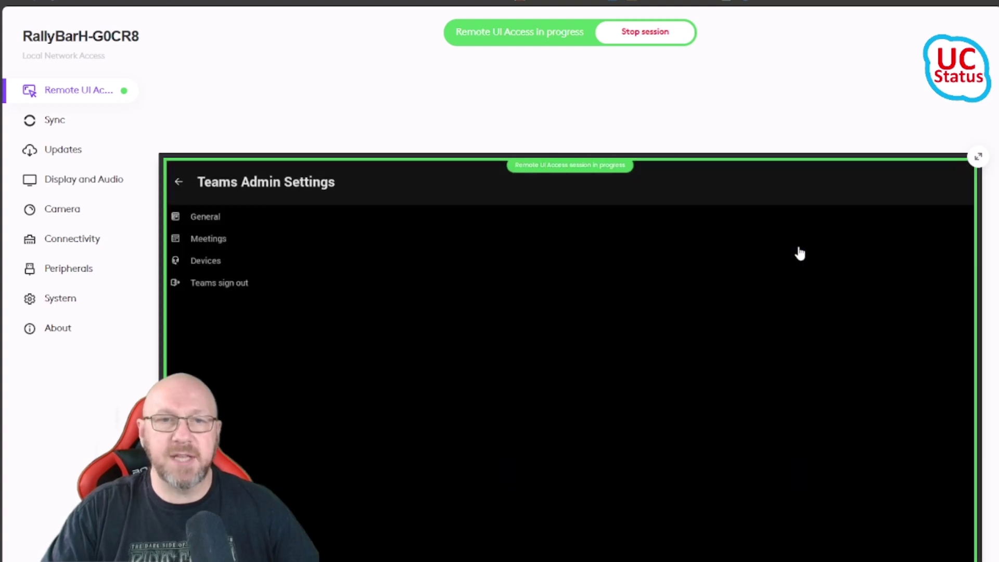
click(223, 223)
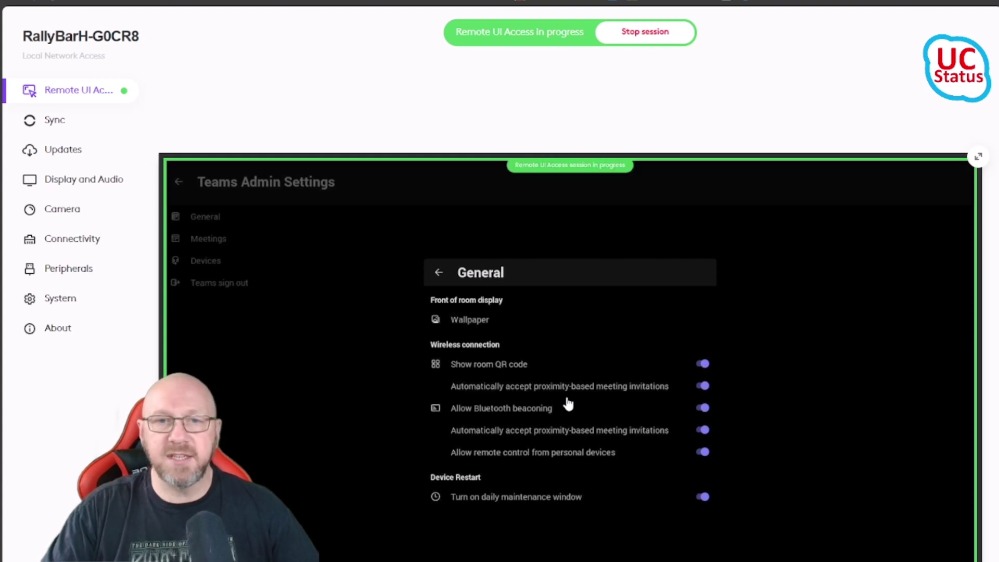
drag(577, 482, 576, 310)
drag(582, 459, 620, 444)
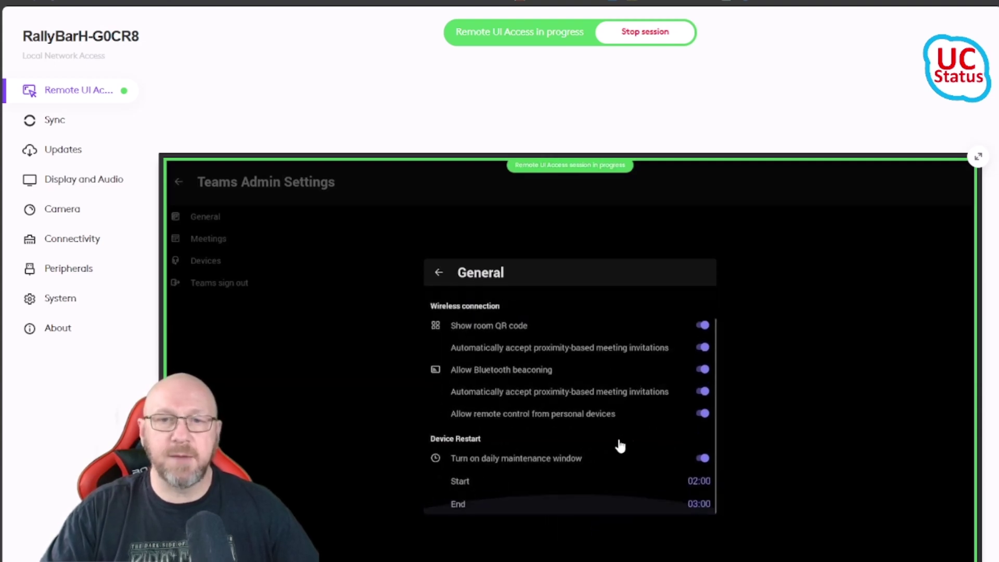
click(209, 240)
Scroll the Teams Meetings settings down to Third party meetings, then close the panel
click(209, 239)
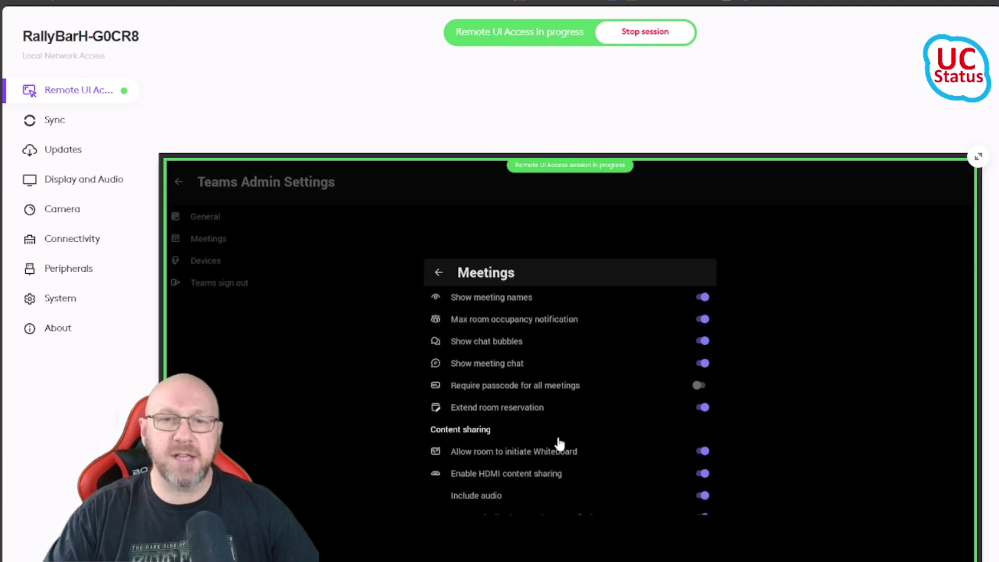
scroll(557, 425, down, 5)
scroll(578, 408, down, 5)
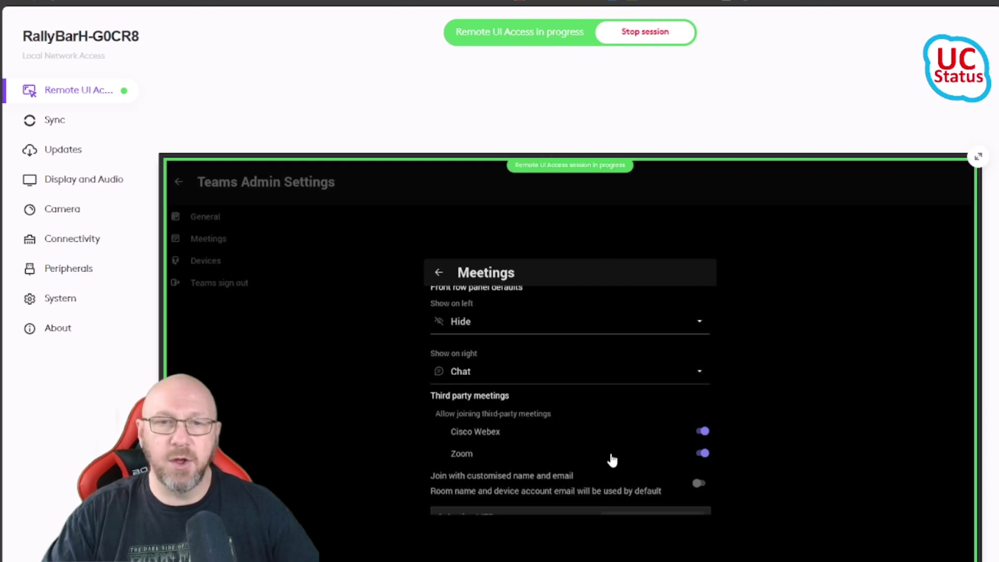
click(241, 366)
Inspect Devices > Room Camera framing options and its /BACK/0 source list, then close it
click(210, 262)
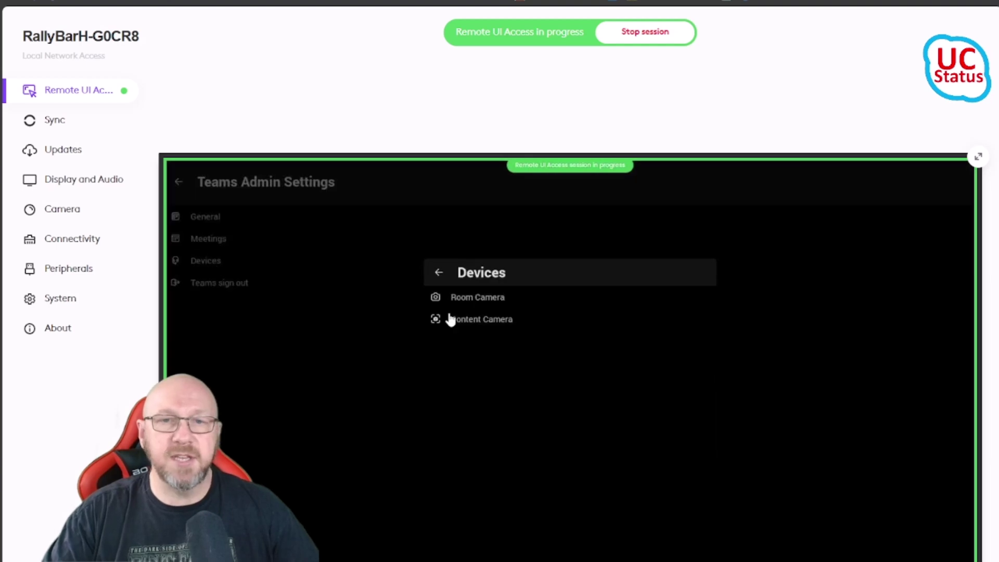
click(499, 302)
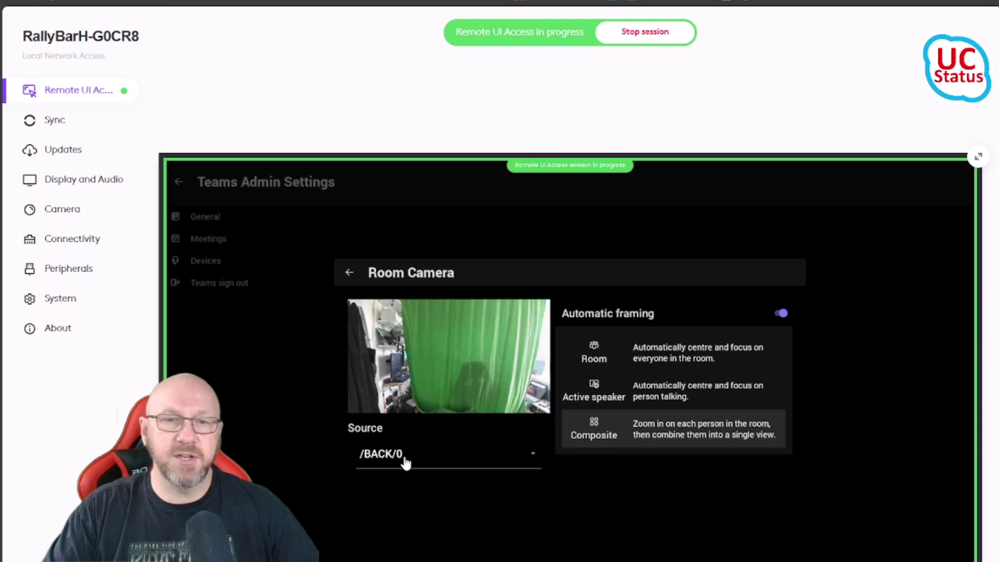
click(406, 463)
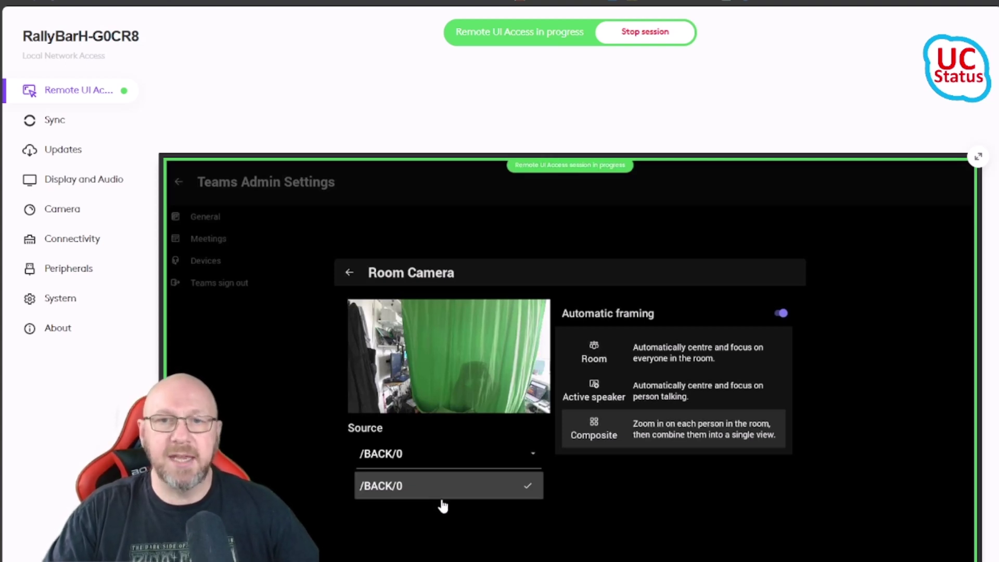
click(250, 410)
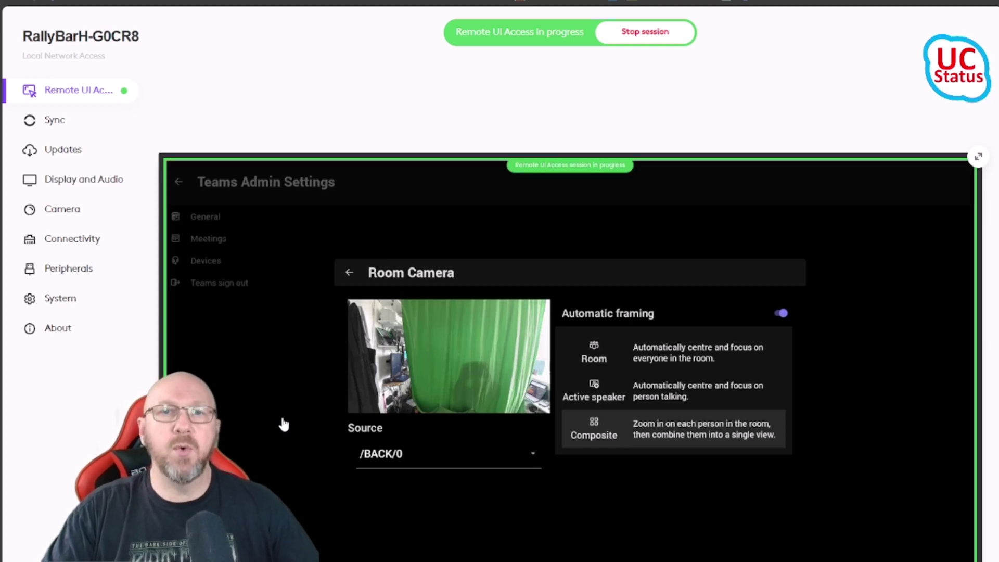
click(290, 431)
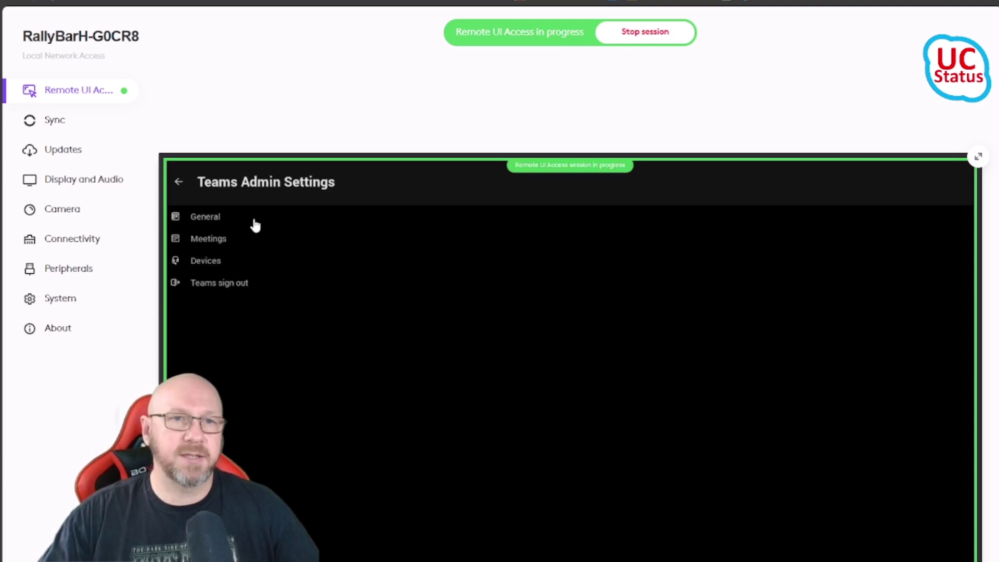
Exit the remote screen view back to the Rally Bar Huddle device page
click(178, 182)
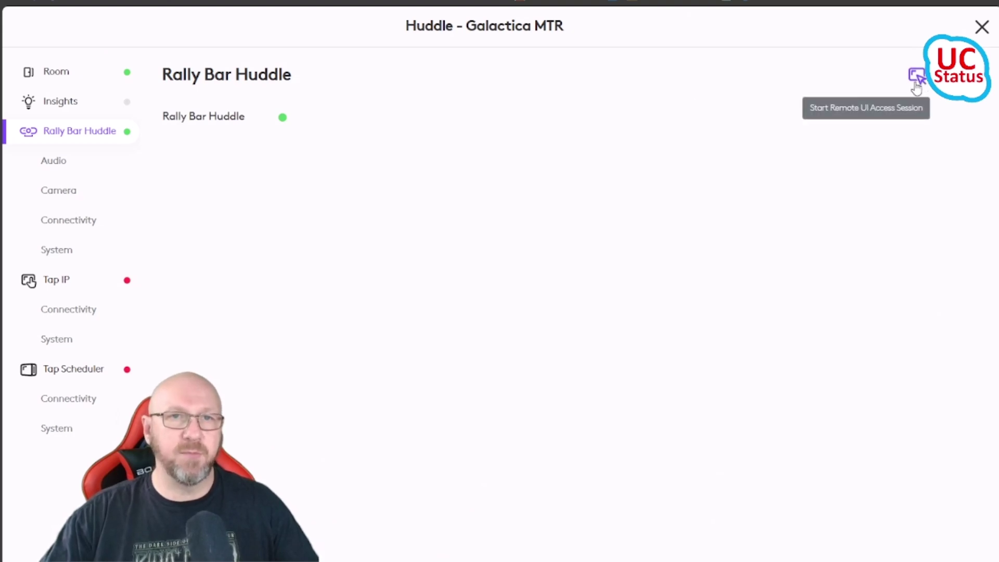
Launch a new Remote UI Access session to RallyBarH-G0CR8 from its device page
click(920, 78)
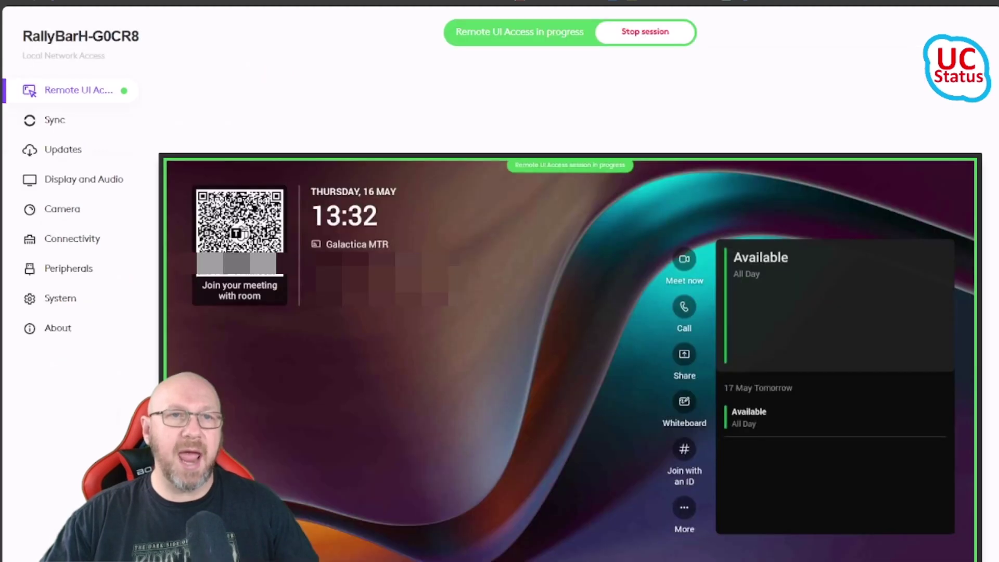